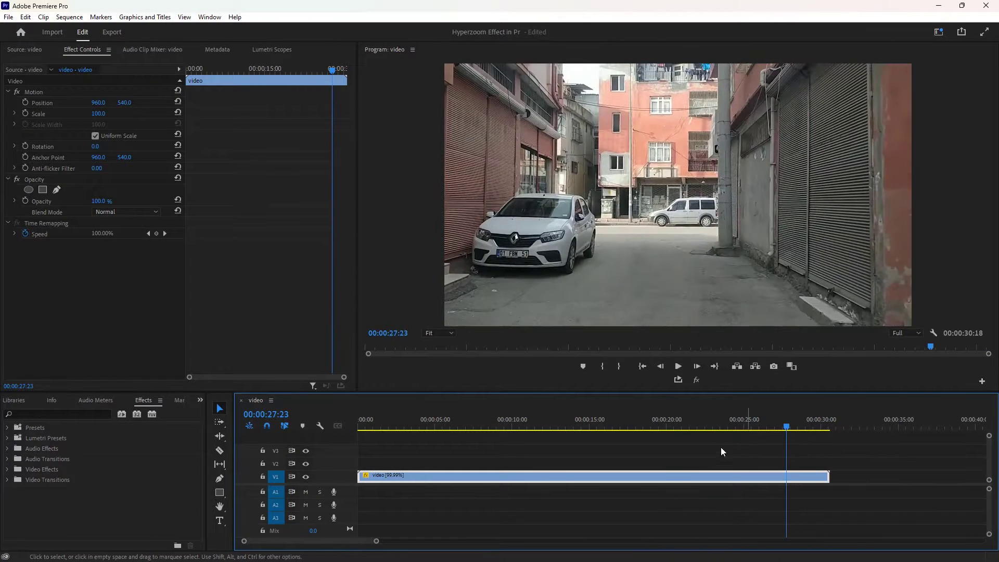
Set the street clip's speed to 800% in Speed/Duration
right_click(647, 476)
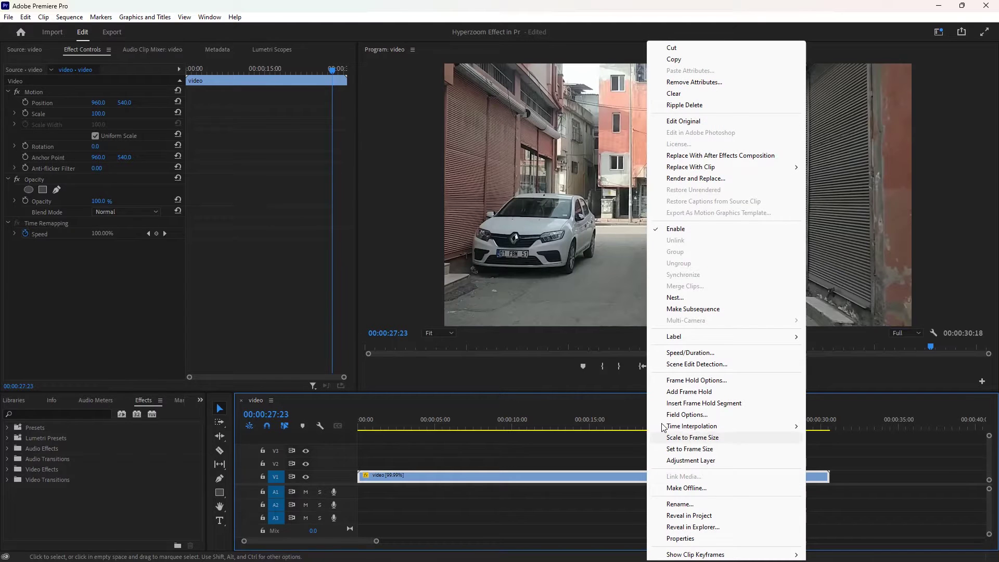
click(671, 353)
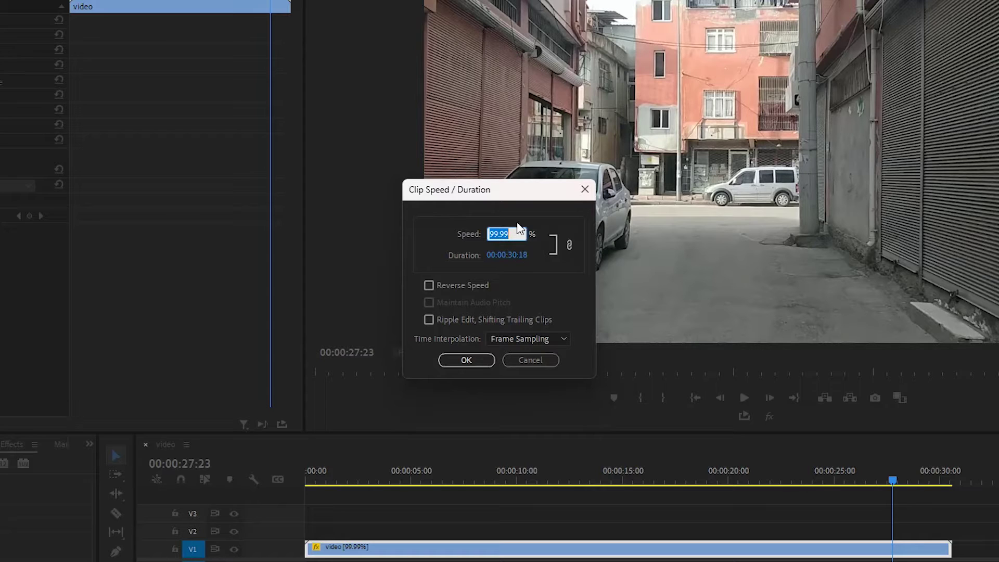
text(800)
click(466, 360)
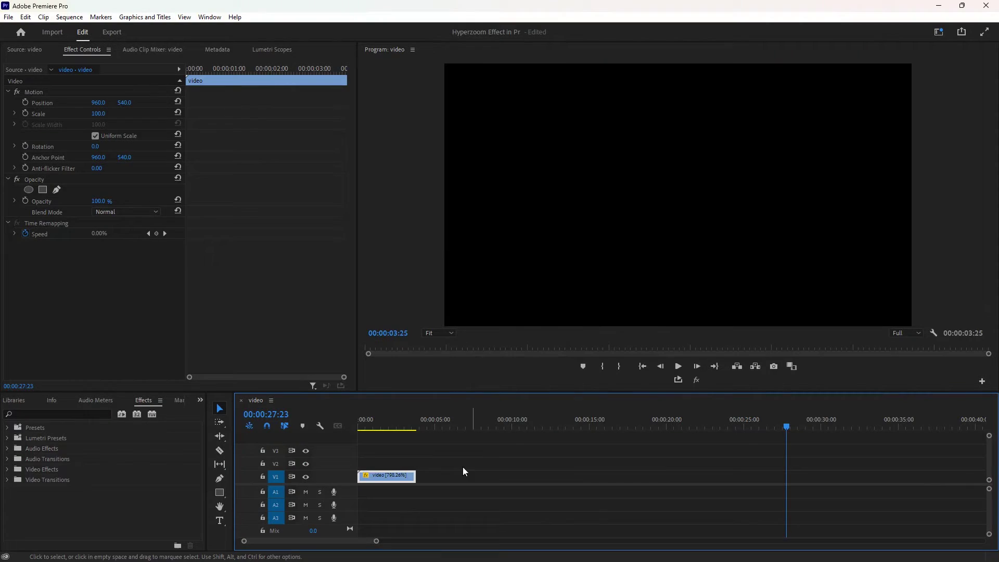
Play the sped-up clip from the start of the sequence and scrub to about one second
drag(385, 541, 348, 544)
click(367, 425)
key(space)
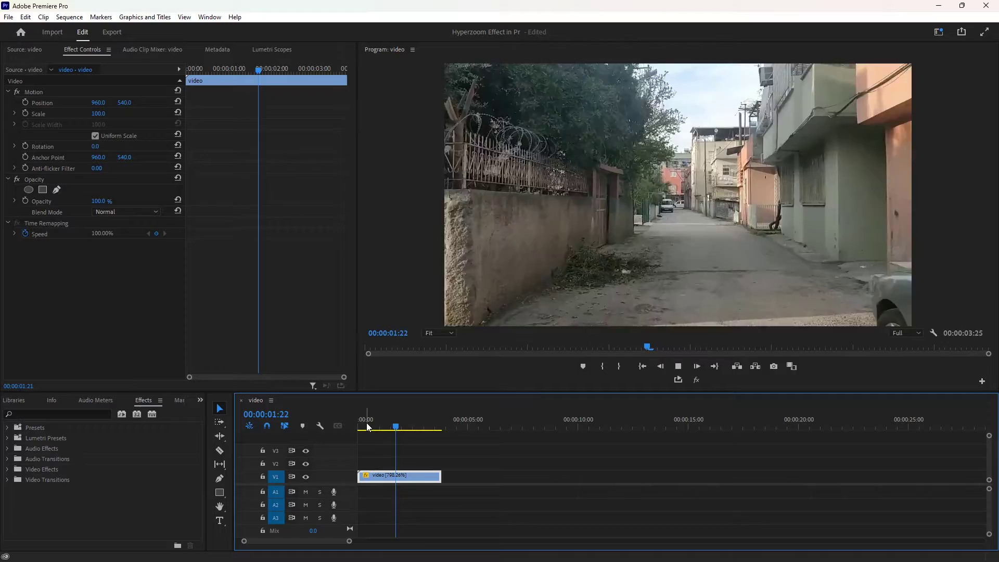
drag(376, 426, 391, 427)
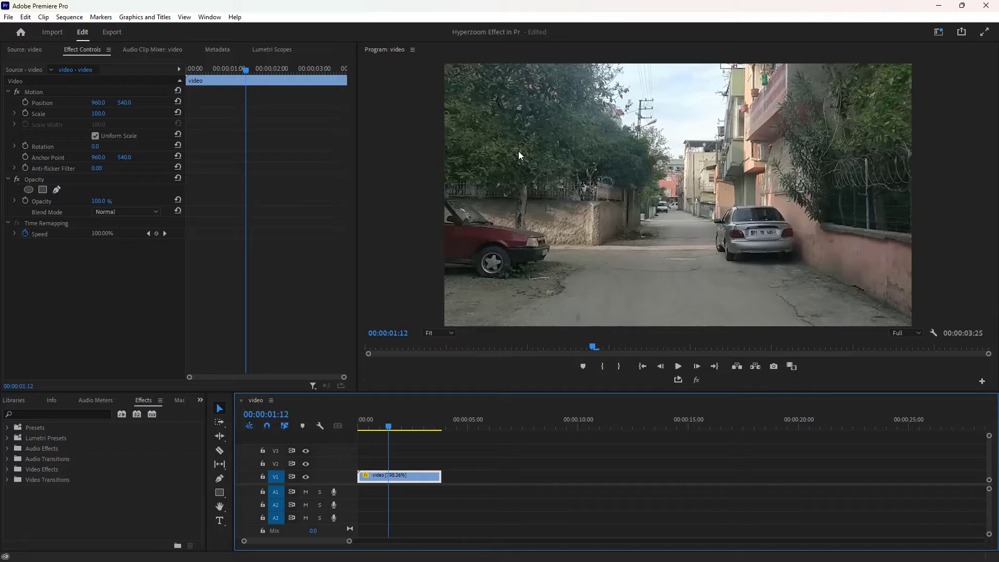
Set the clip's Time Interpolation to Frame Blending
right_click(419, 478)
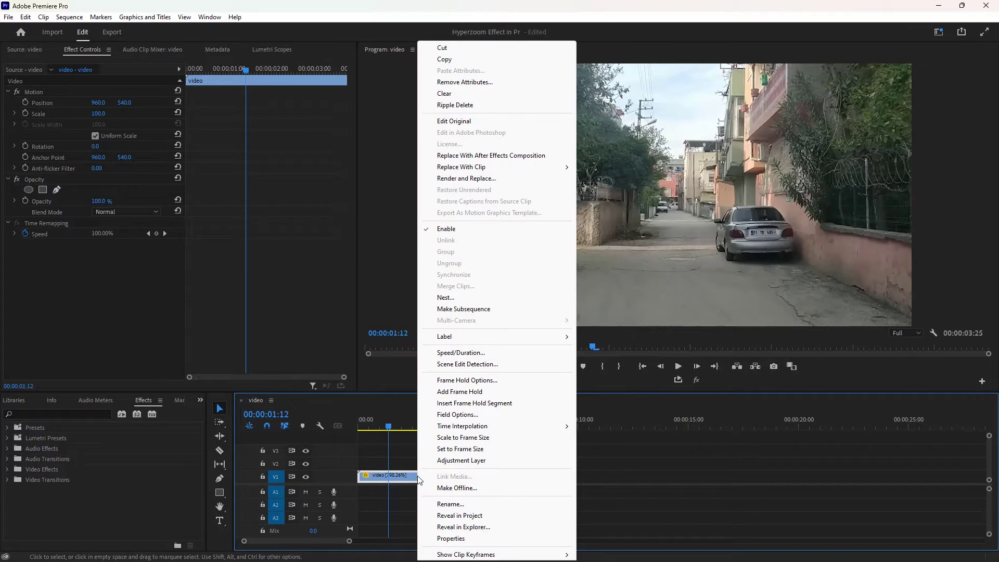
click(449, 353)
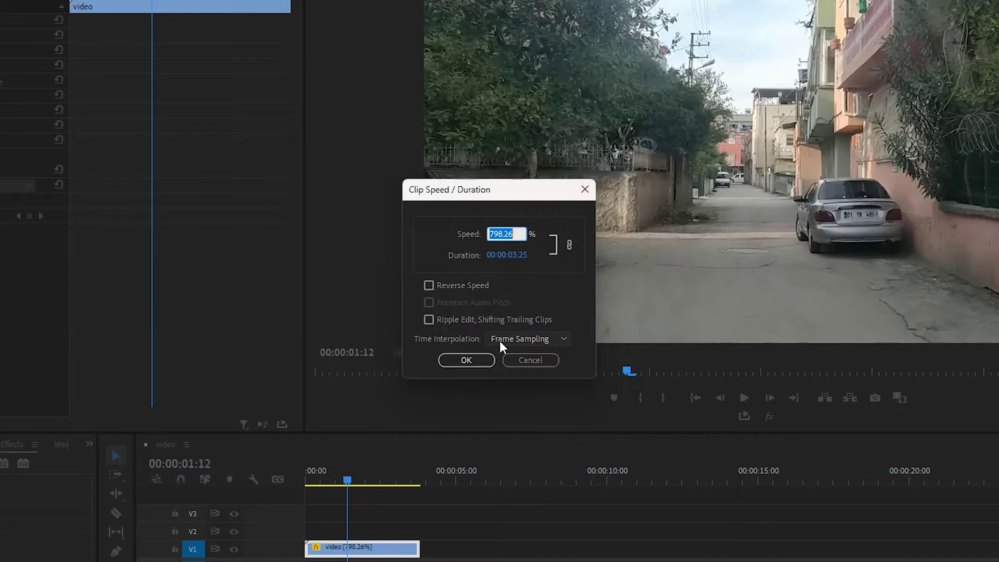
click(548, 338)
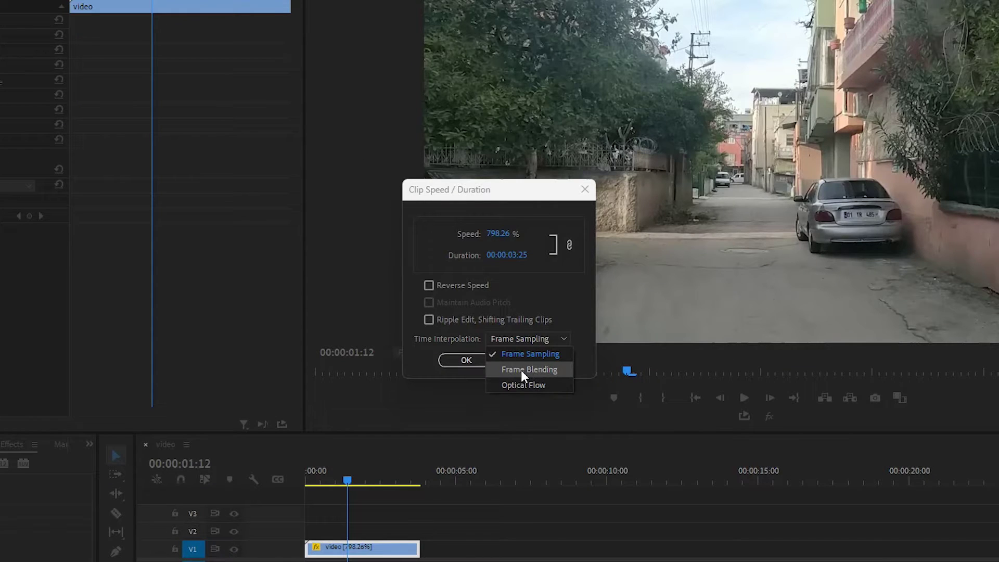
click(520, 370)
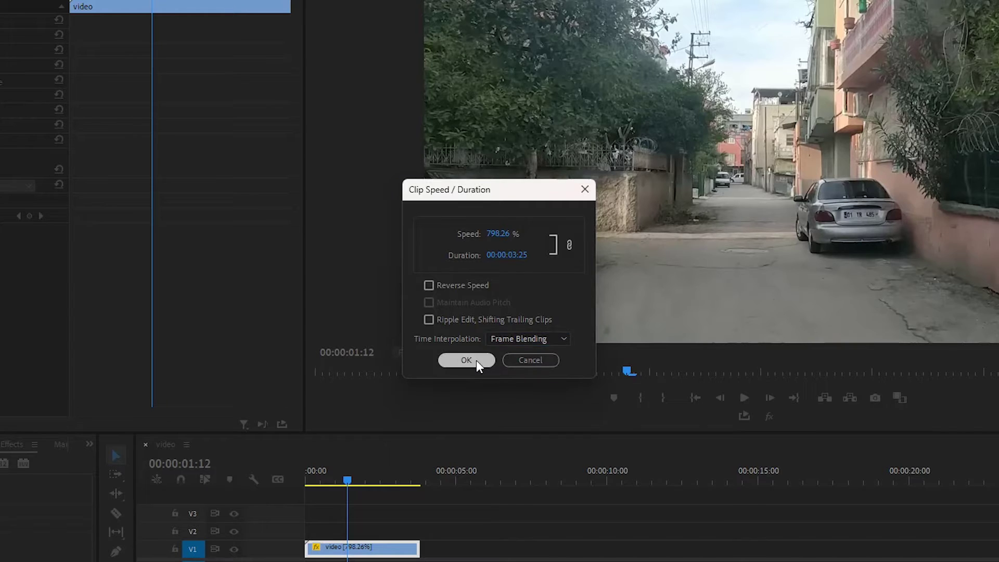
click(475, 361)
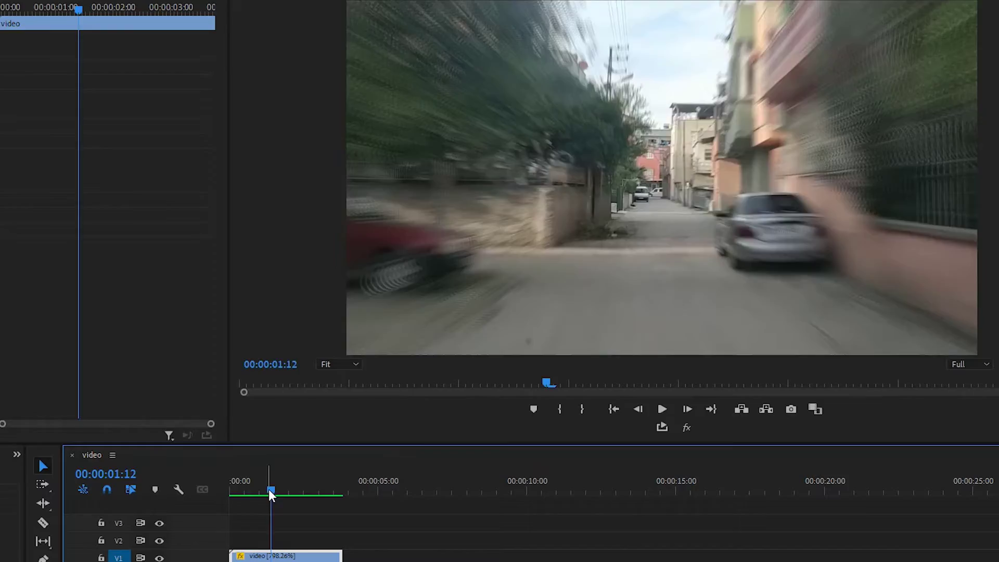
Play the frame-blended clip from the start, stopping around one second in
drag(269, 494, 223, 466)
key(space)
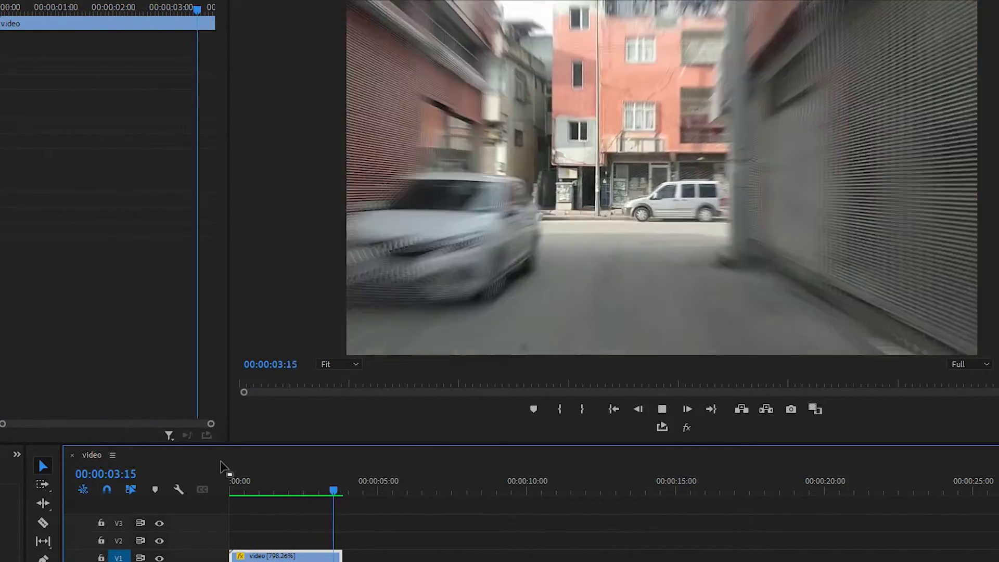
drag(268, 483, 273, 487)
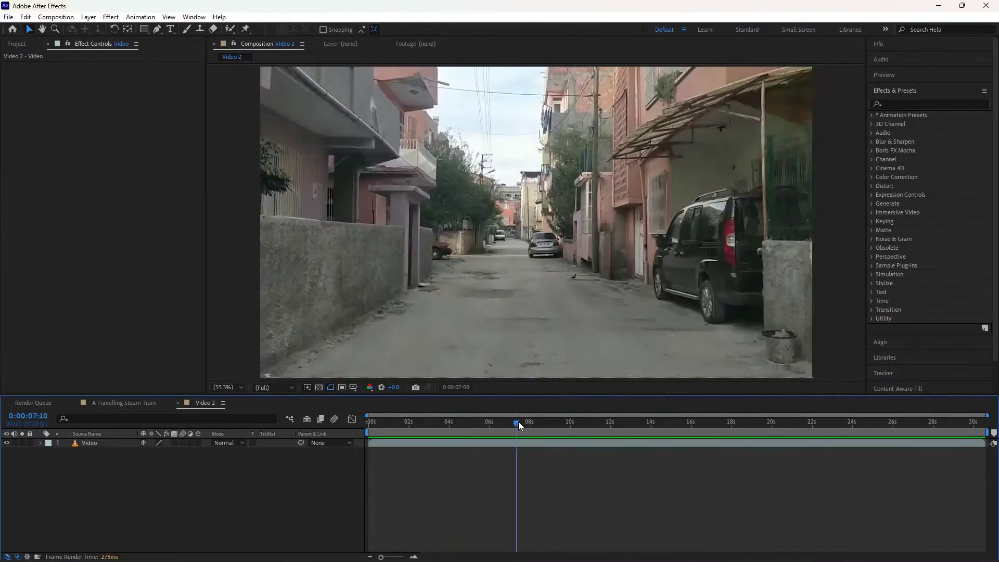
Time-stretch the Video layer by a factor of 10, fit the work area to it, and preview it
drag(518, 421, 539, 420)
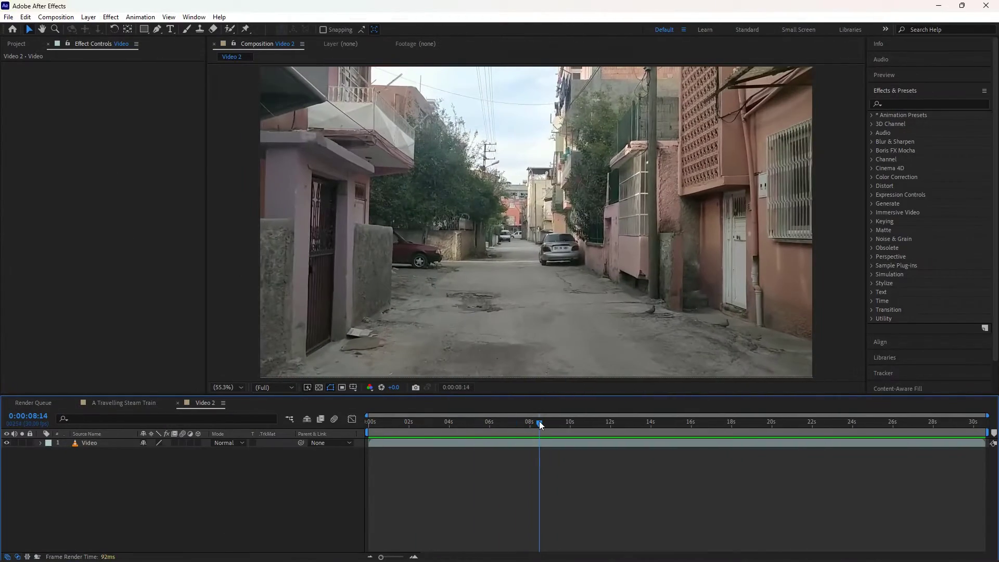
right_click(507, 442)
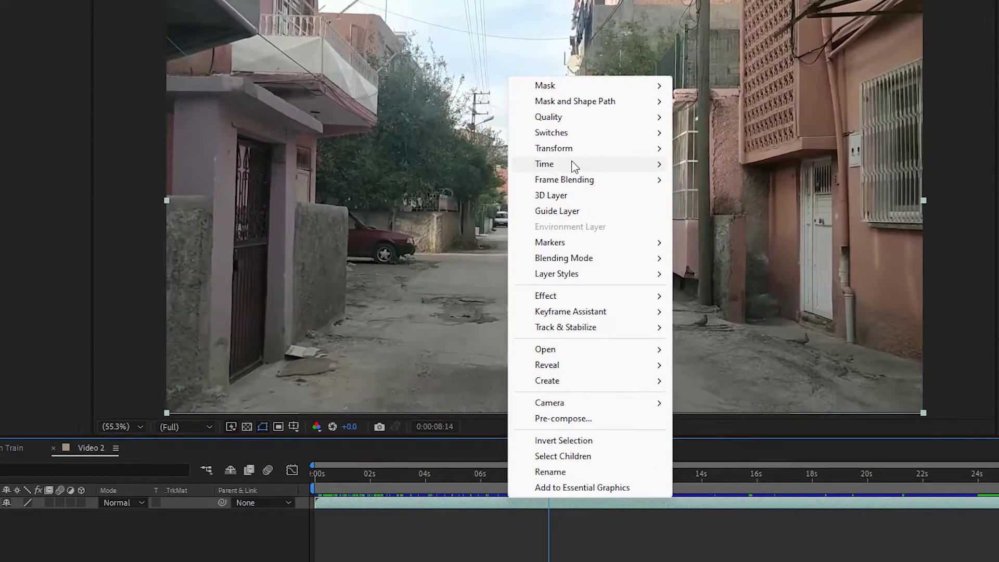
mouse_move(575, 166)
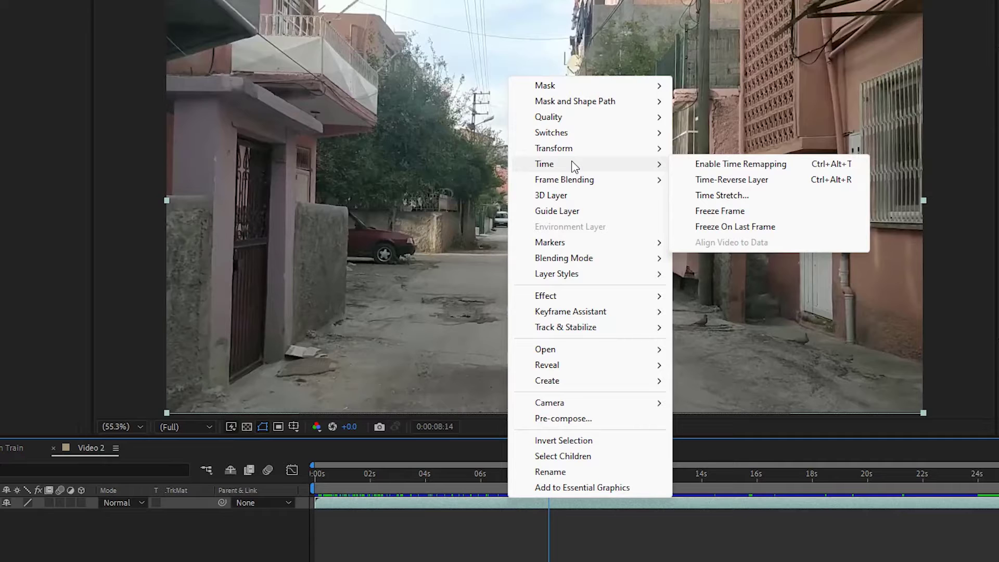
click(687, 195)
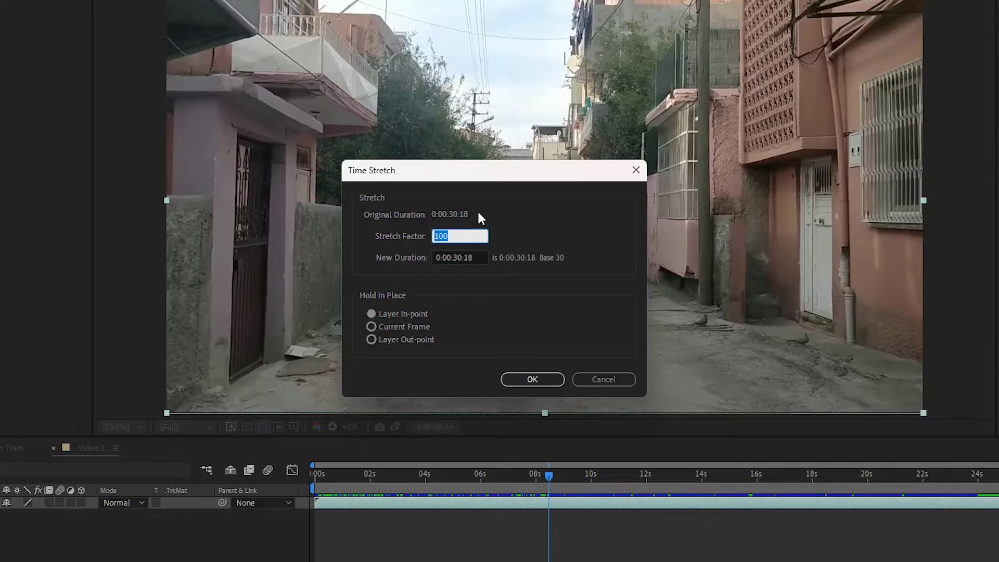
text(10)
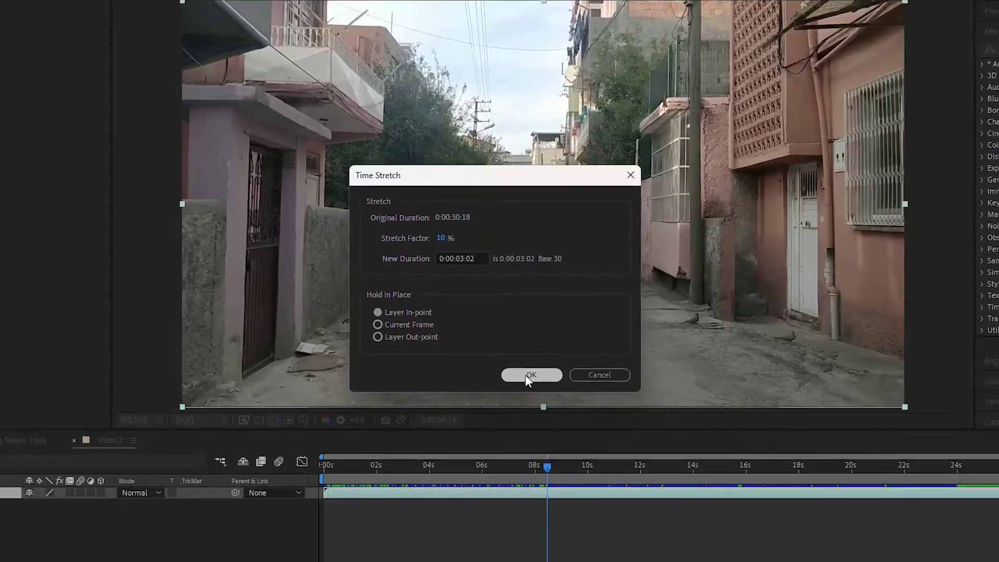
click(532, 378)
key(ctrl+alt+b)
key(space)
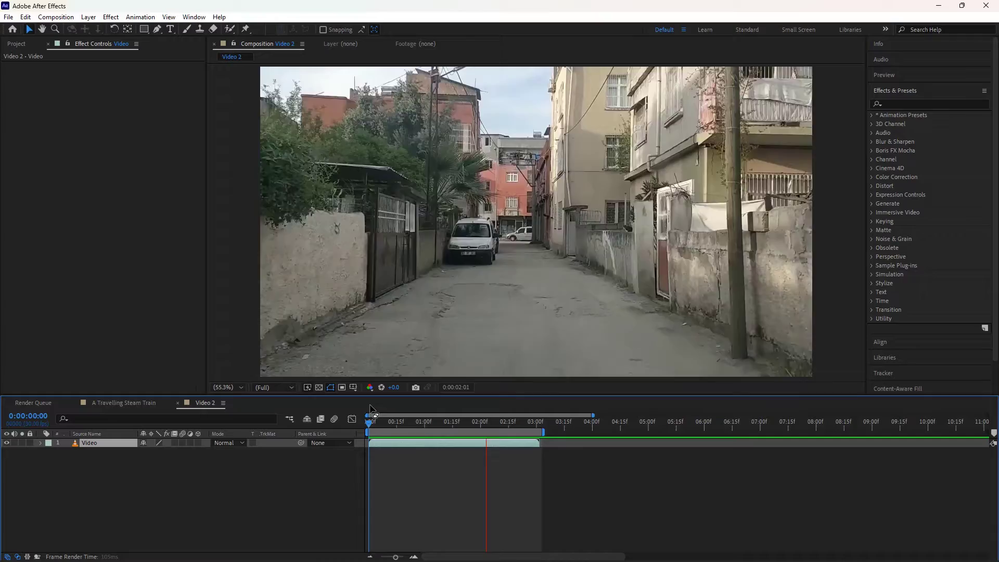
Turn on the Video layer's Frame Blending switch and play it from the first frame
click(421, 423)
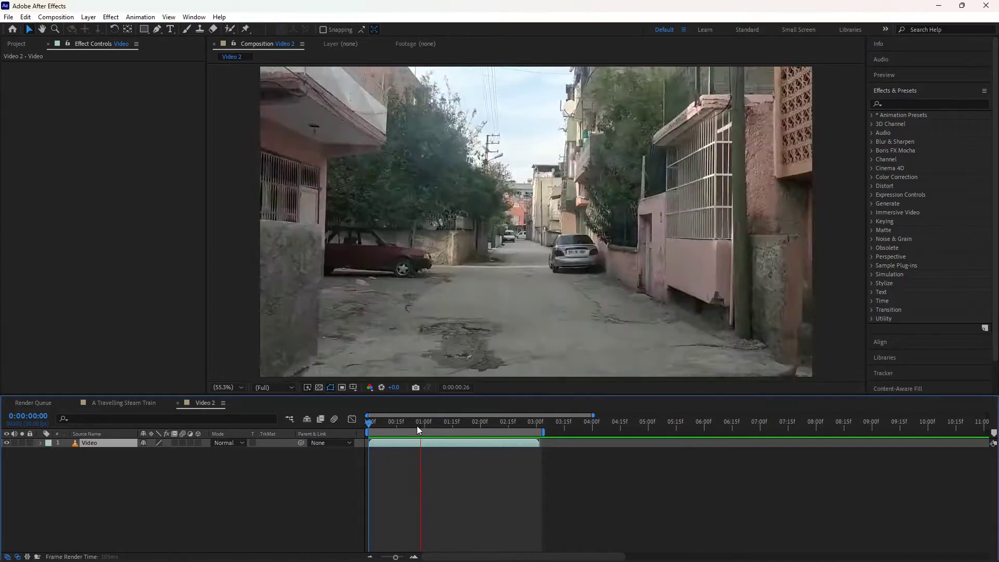
drag(419, 422, 431, 422)
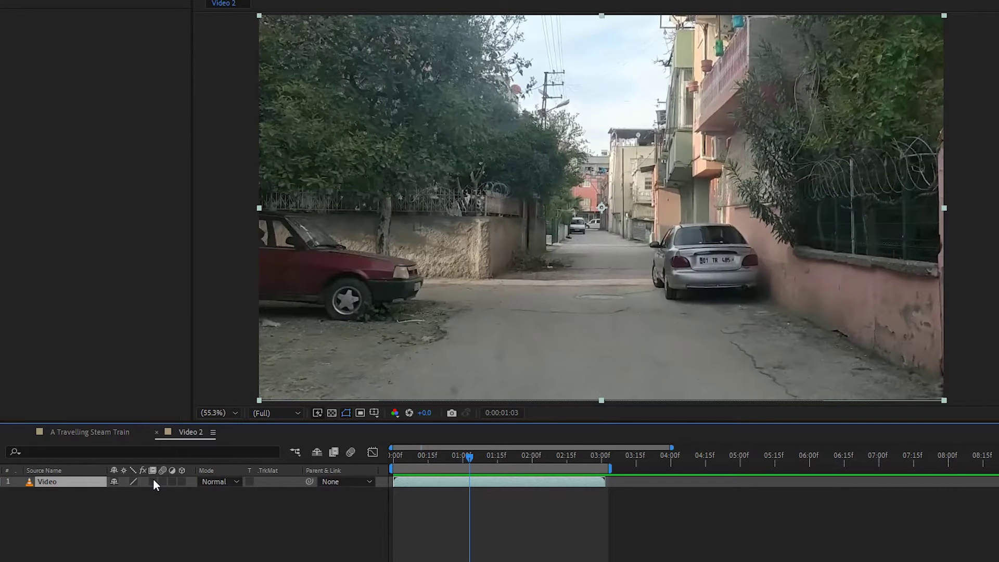
click(153, 481)
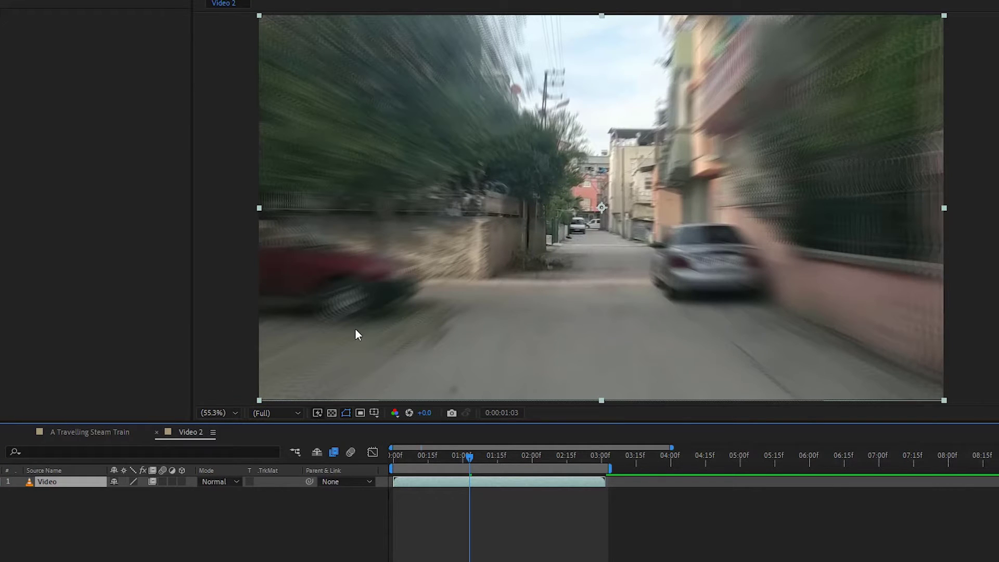
drag(461, 455, 392, 457)
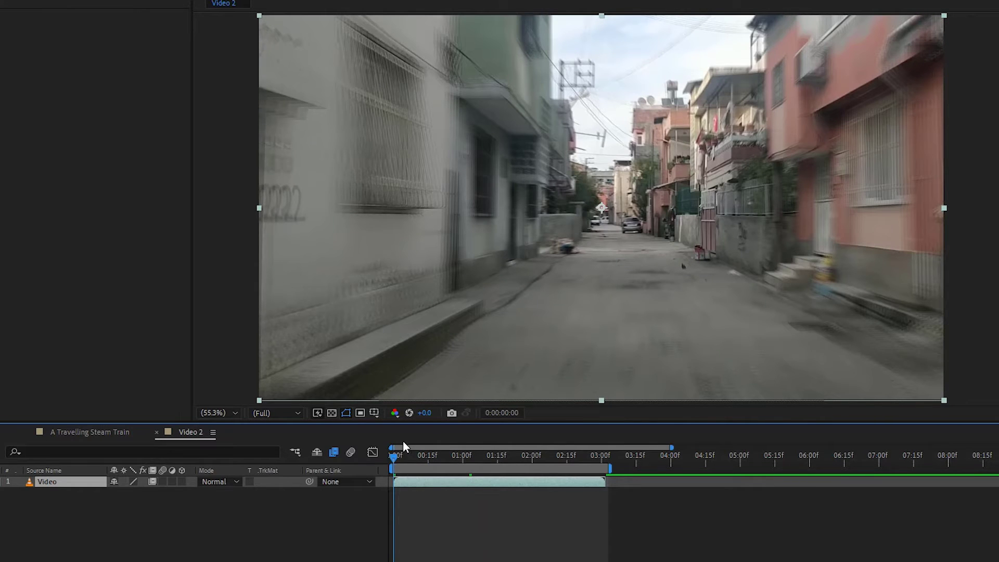
key(space)
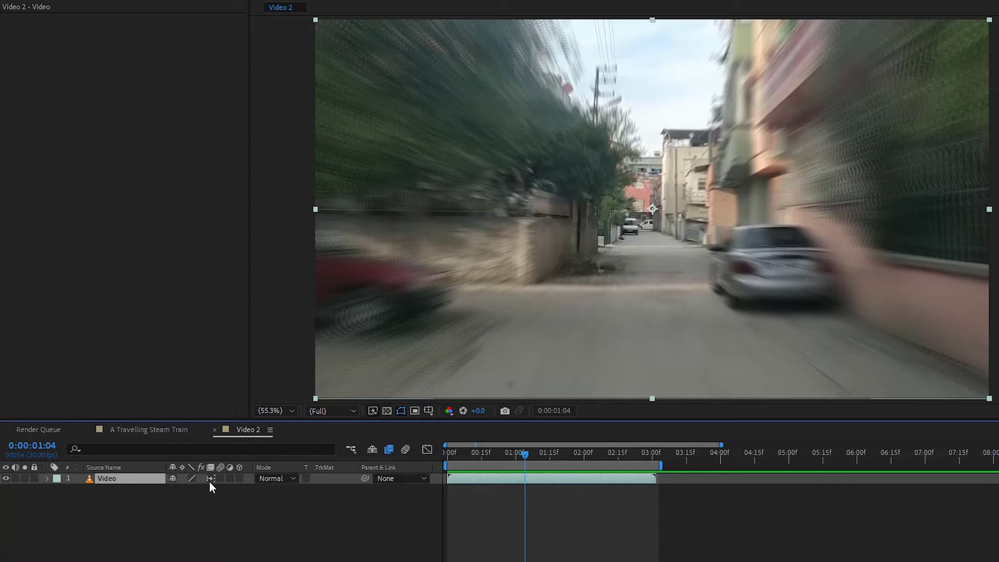
Turn off frame blending and apply Pixel Motion Blur to the Video layer
click(211, 478)
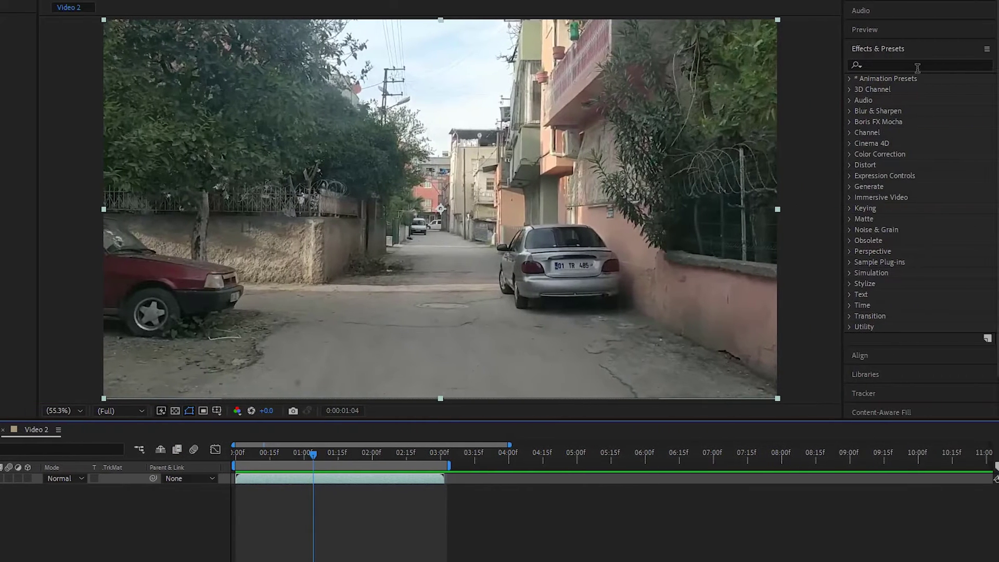
click(917, 65)
text(pixel m)
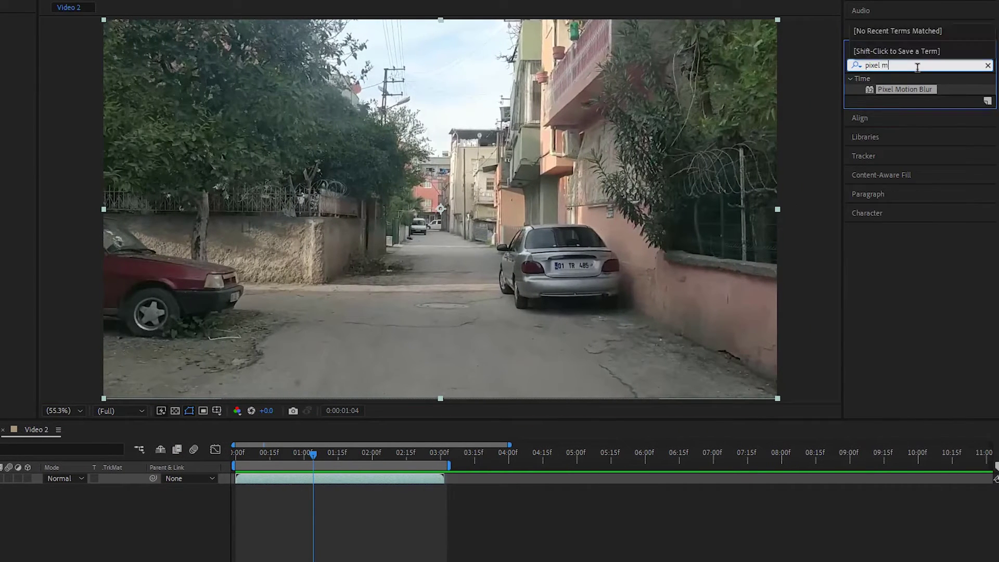
text(otion)
drag(904, 90, 413, 477)
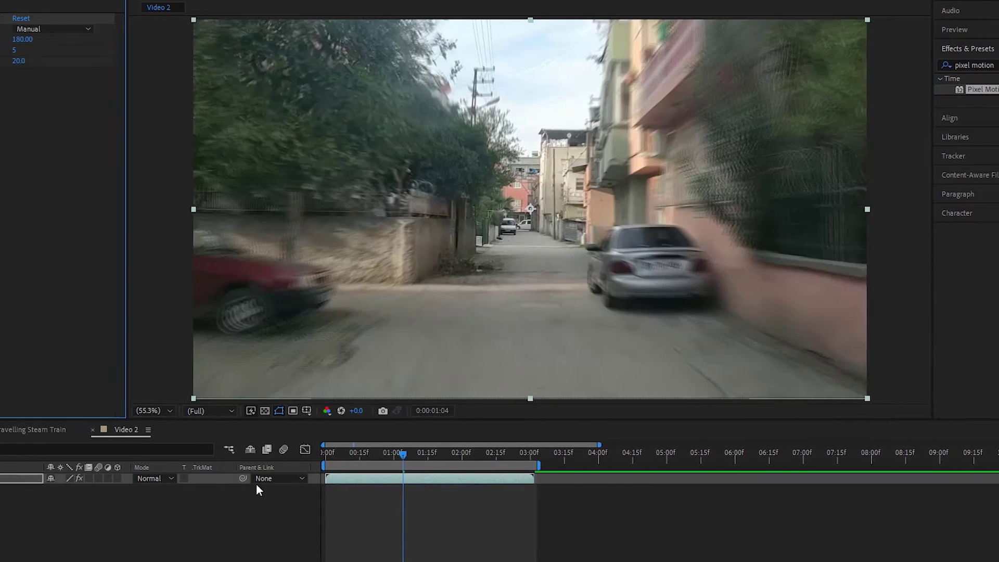
Set Pixel Motion Blur to Shutter Angle 360 and Shutter Samples 30, then preview from the start
click(48, 478)
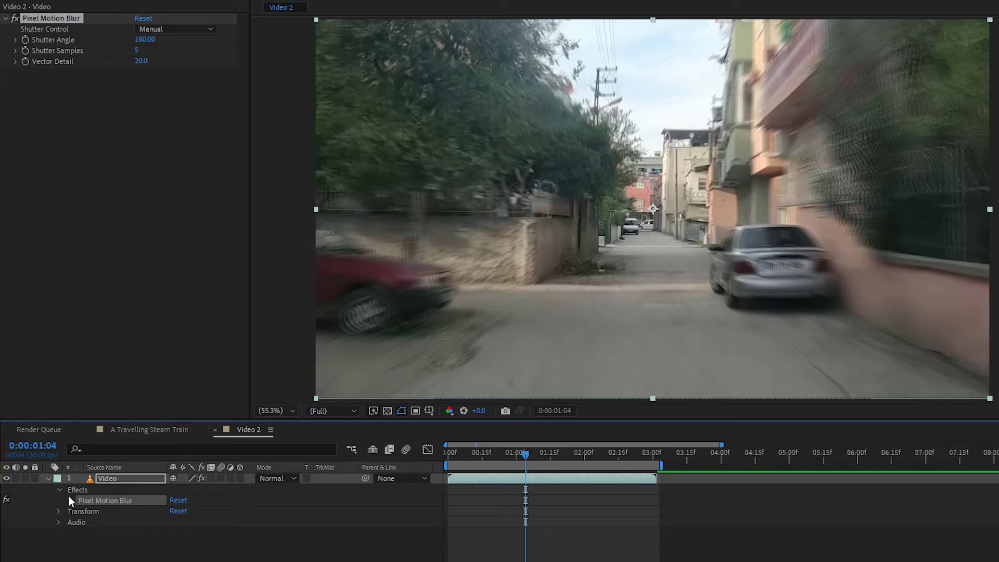
click(69, 500)
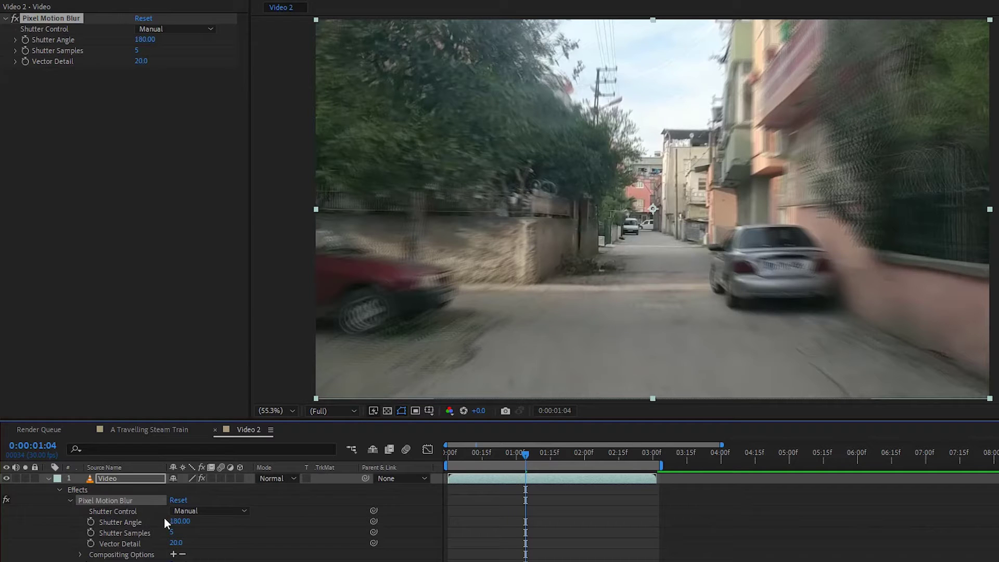
click(179, 522)
text(360)
click(242, 519)
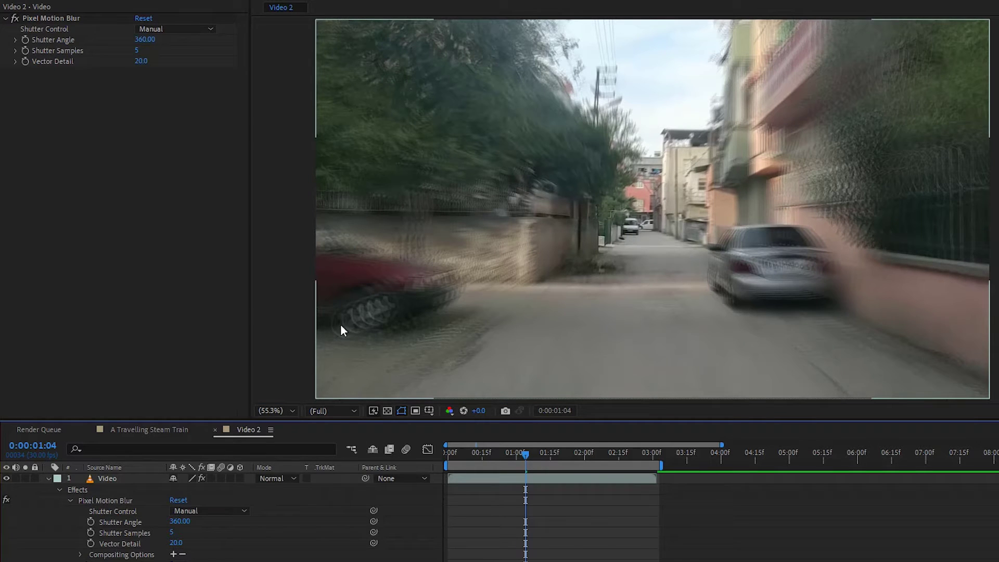
click(173, 533)
key(Return)
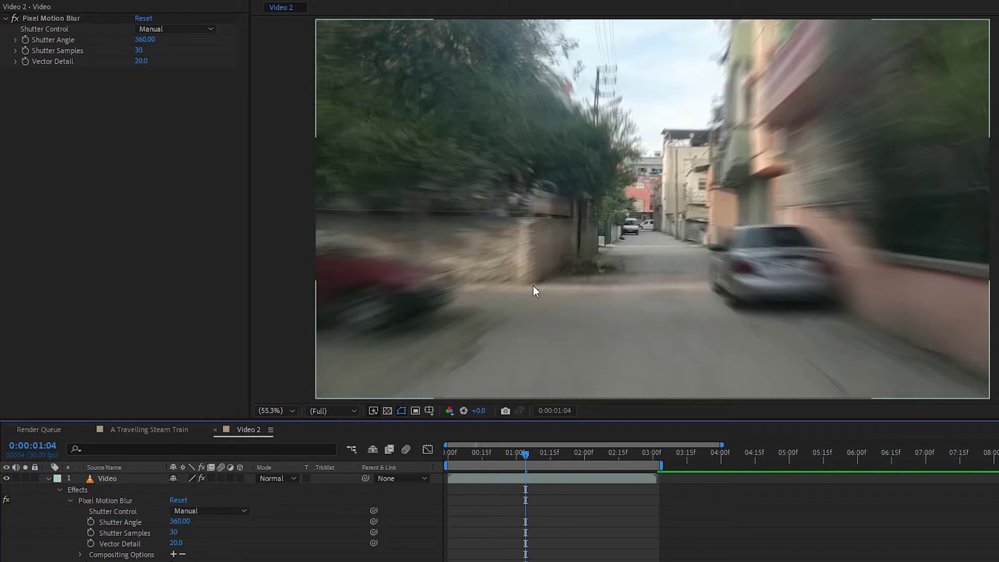
drag(525, 453, 444, 462)
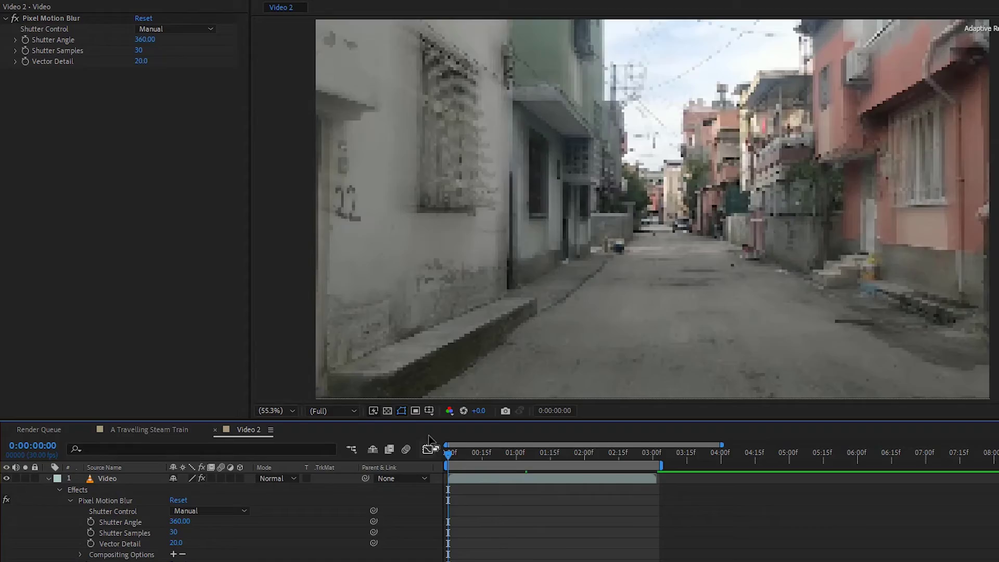
key(space)
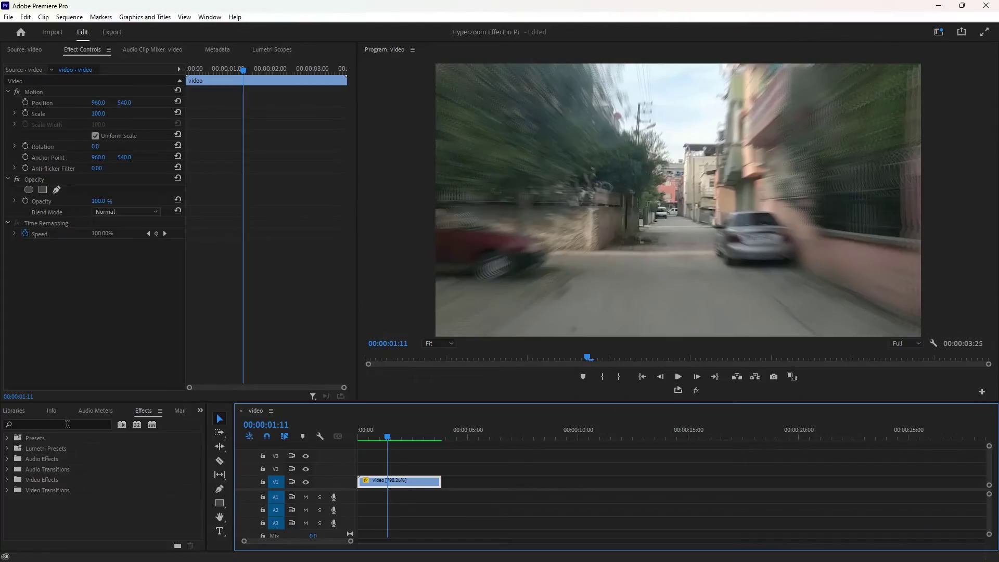
Apply the Directional Blur effect to the clip on V1
click(67, 424)
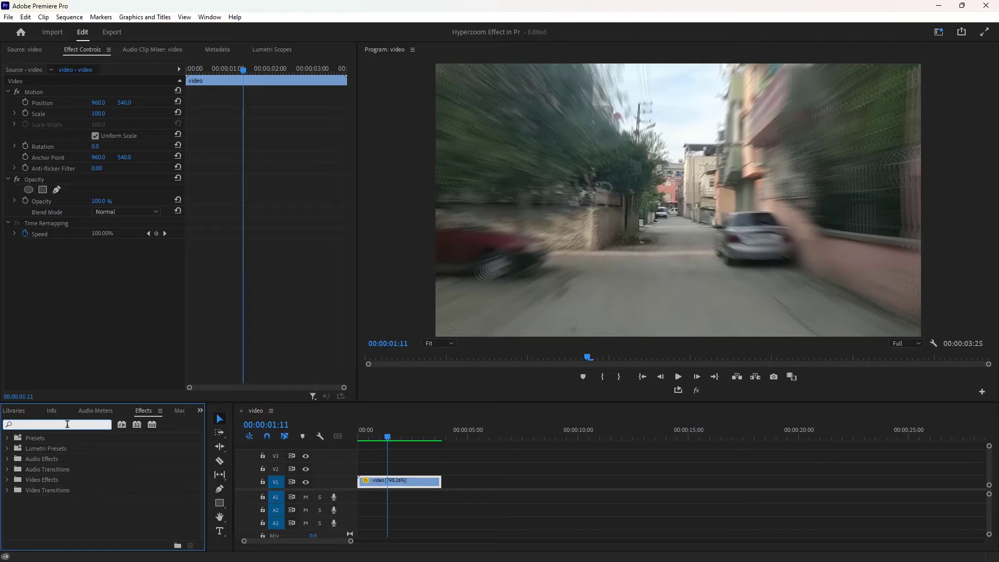
text(dire)
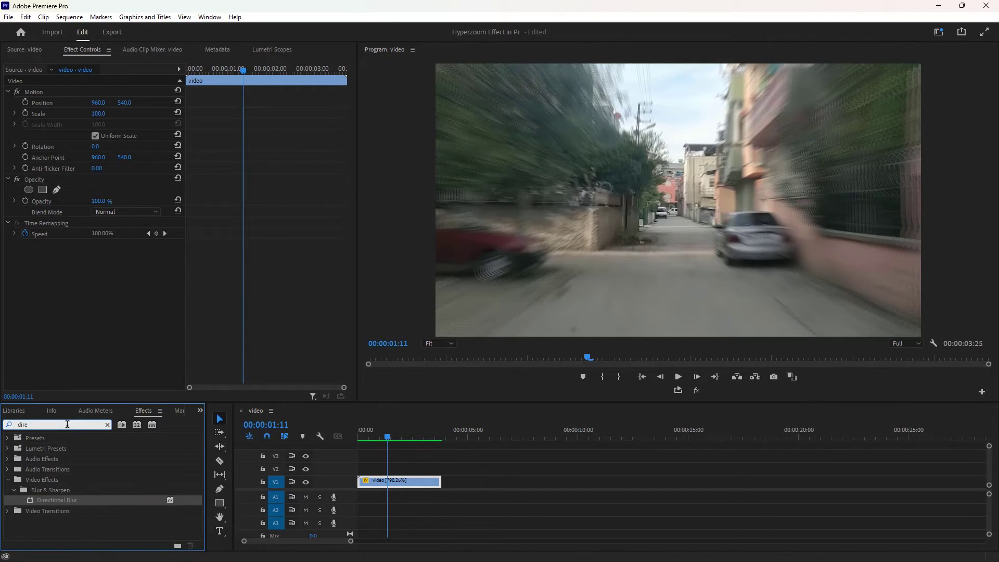
drag(62, 501, 386, 483)
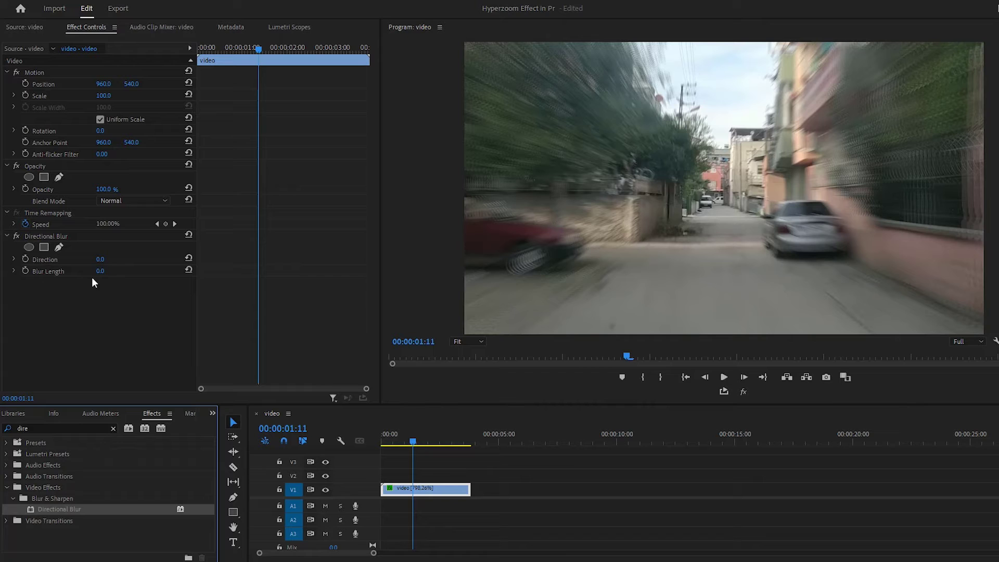
Set Directional Blur's Blur Length to 7 and Direction to 95°
click(99, 271)
text(7)
key(Return)
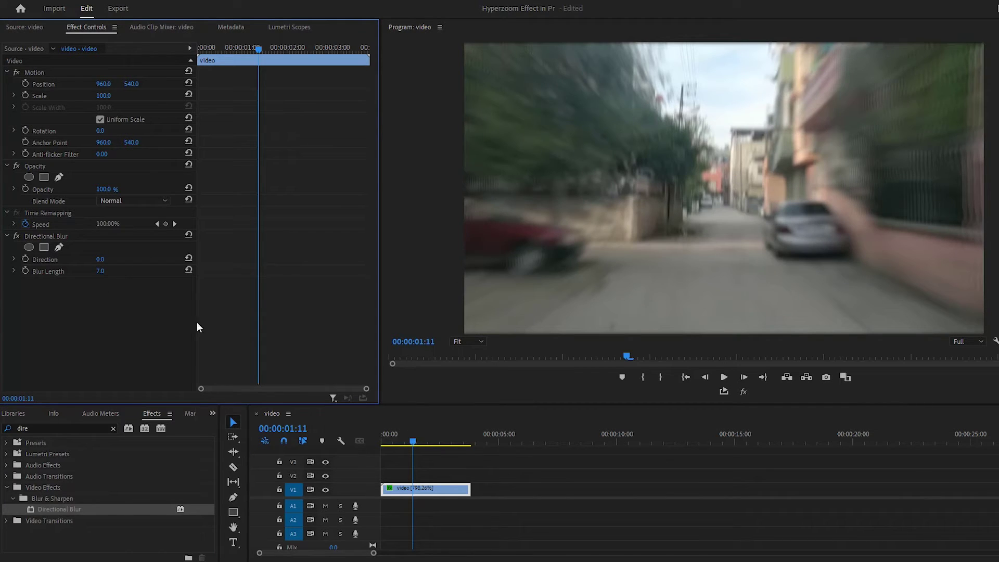
click(16, 236)
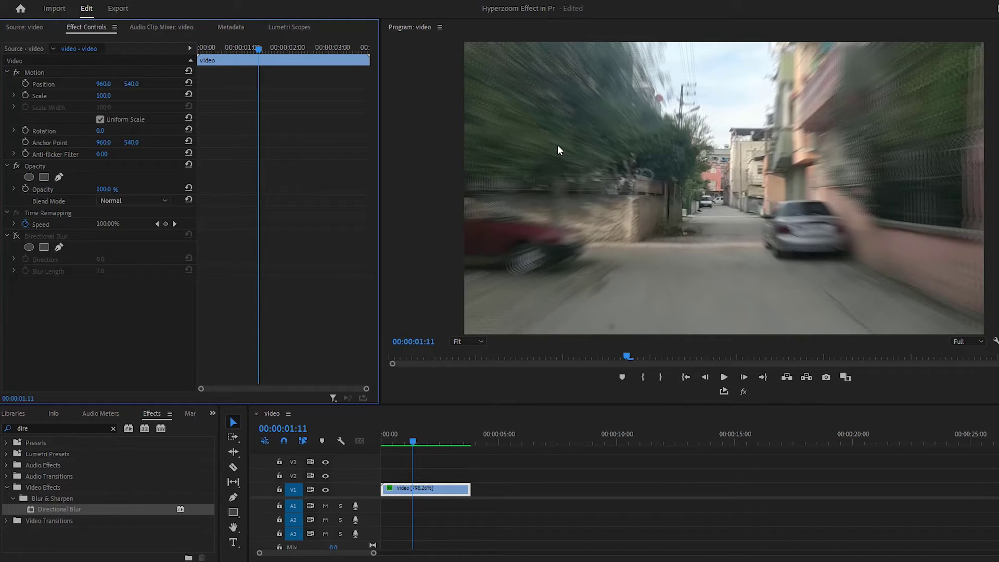
click(16, 235)
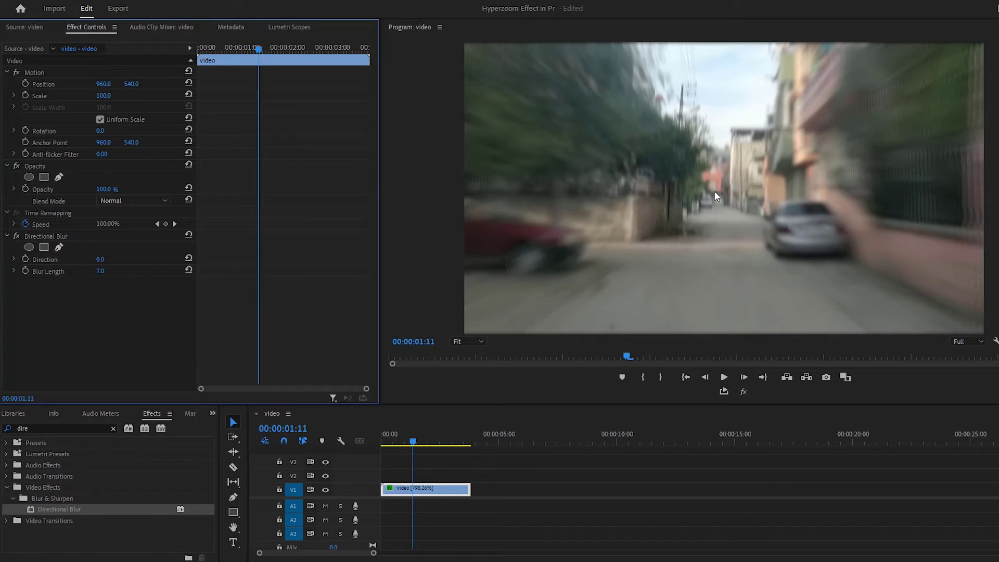
click(14, 259)
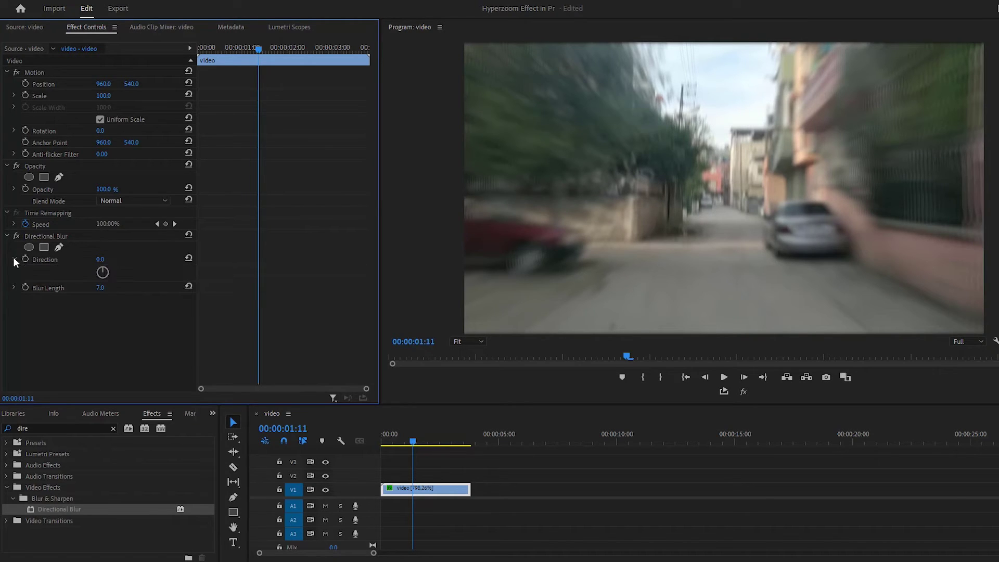
drag(104, 272, 118, 279)
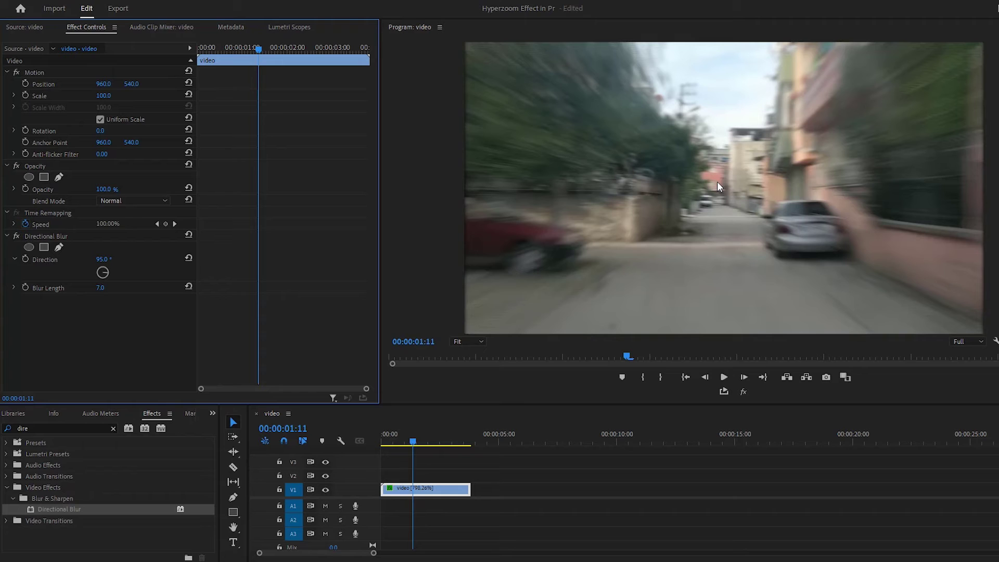
Add a frame-filling, inverted ellipse mask with 113 feather to the Directional Blur
click(29, 247)
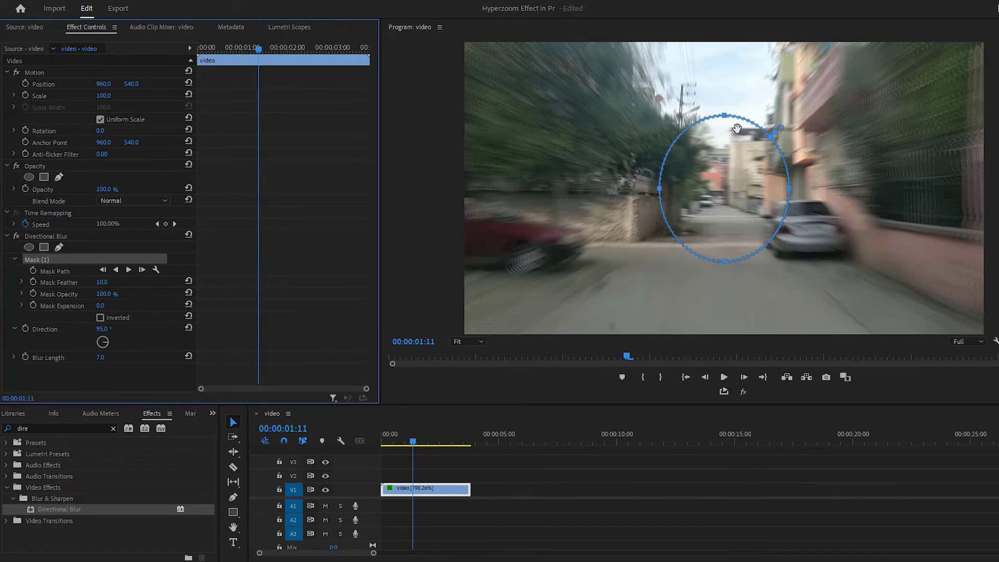
drag(726, 118, 725, 64)
drag(661, 169, 724, 154)
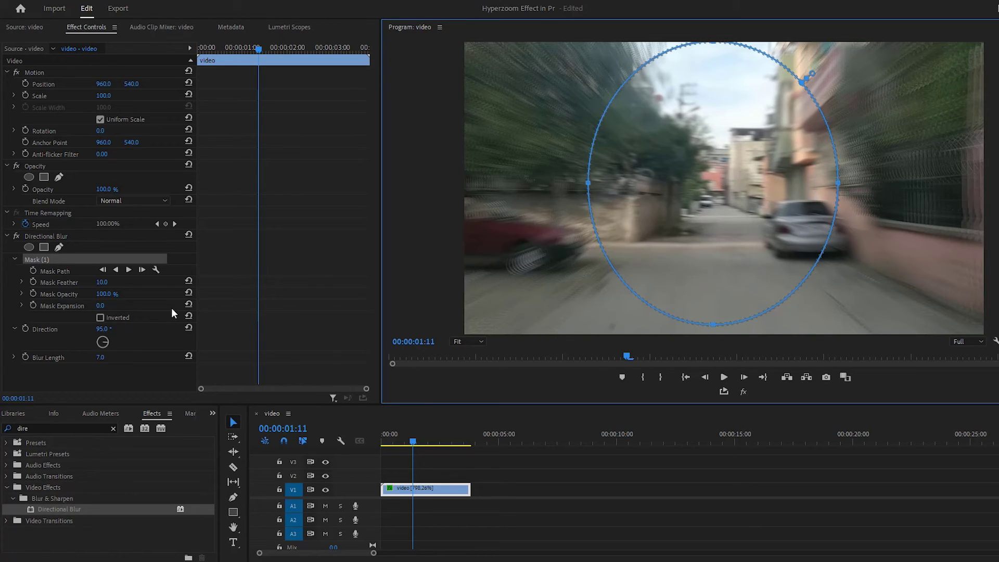
click(101, 318)
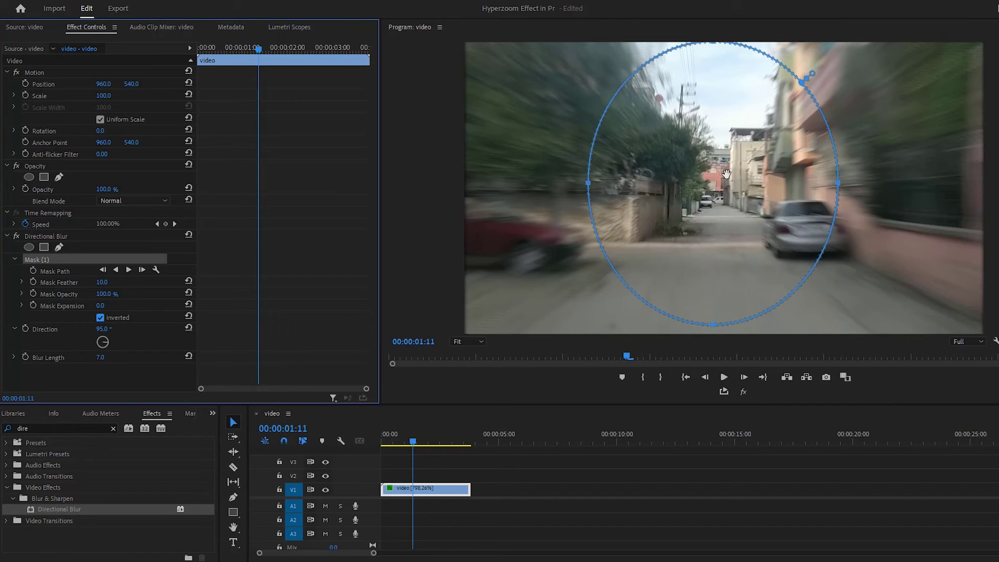
drag(101, 284, 155, 284)
drag(588, 185, 580, 183)
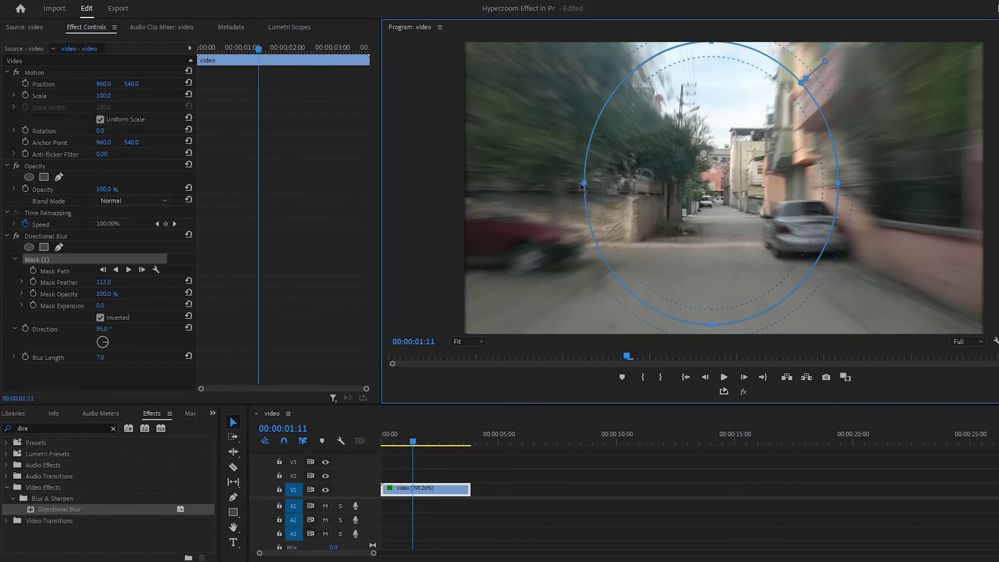
drag(710, 328, 711, 334)
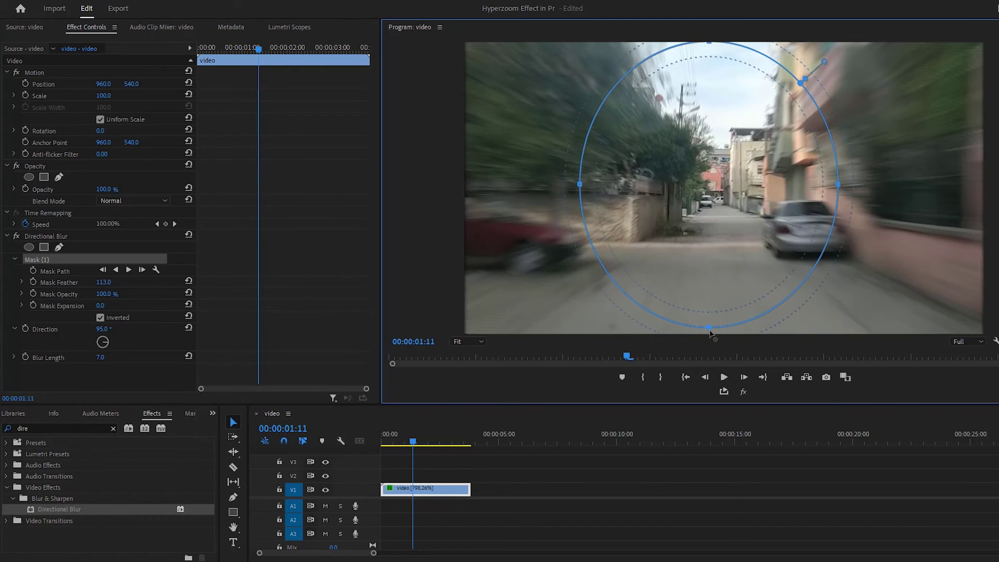